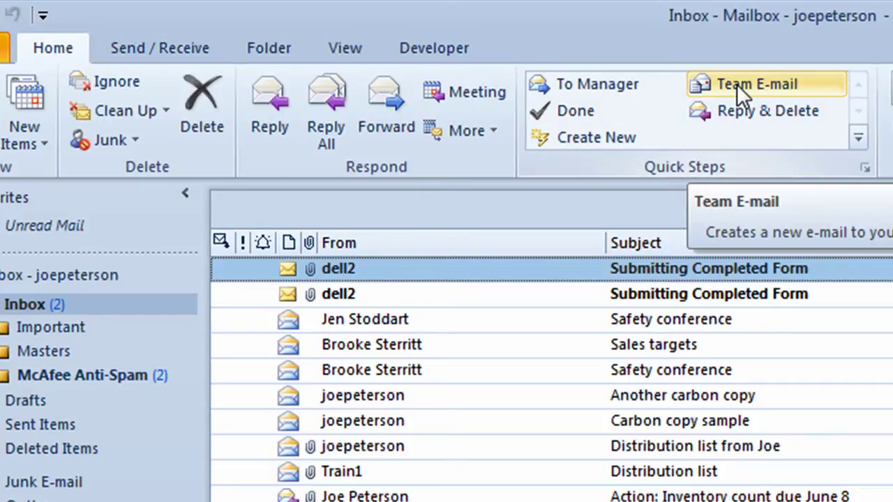
Step: Start setting up the Team E-mail quick step and name it "My dept"
left_click(737, 84)
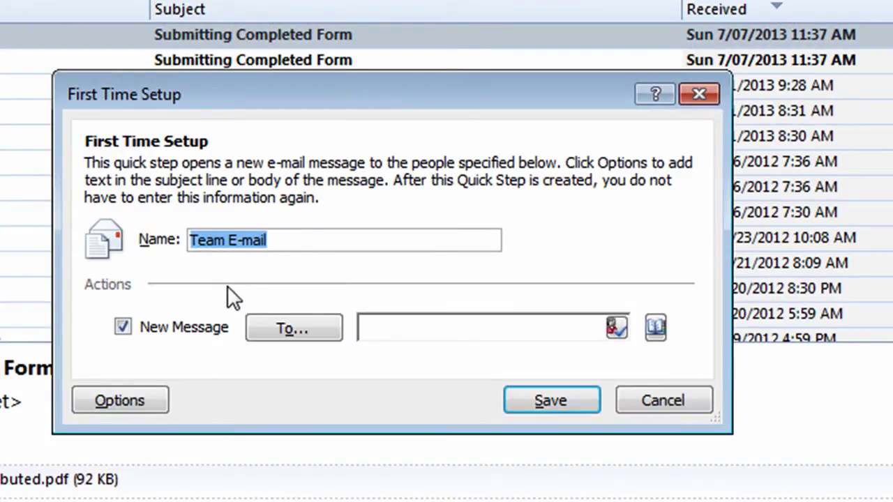
type("My dep")
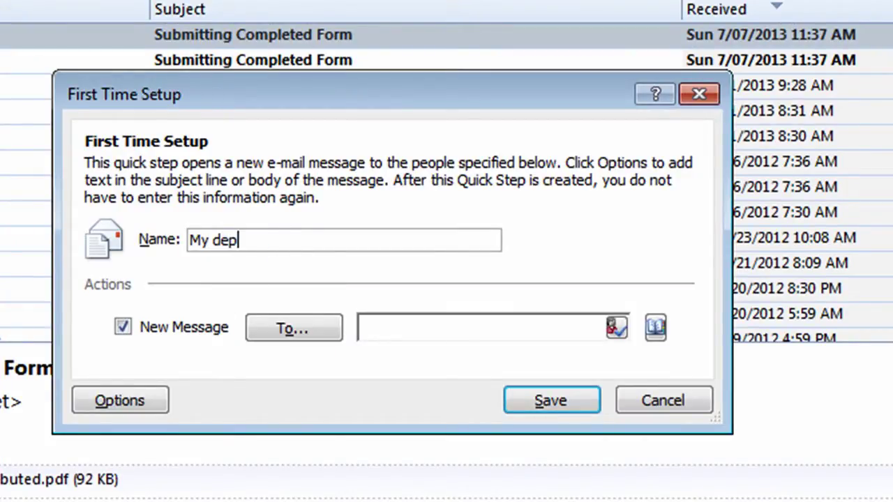
type("t")
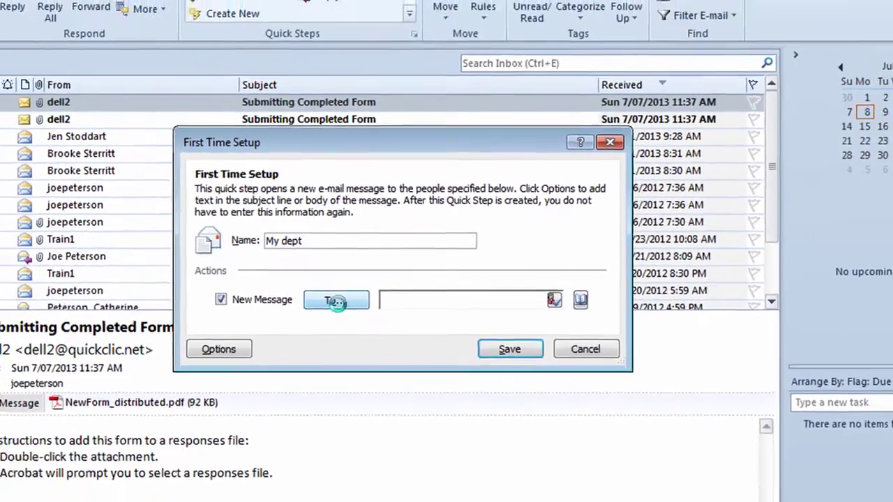
Step: Address the quick step's new message to Train1 and Train3 from the global list, plus one person from the Contacts address book
left_click(308, 328)
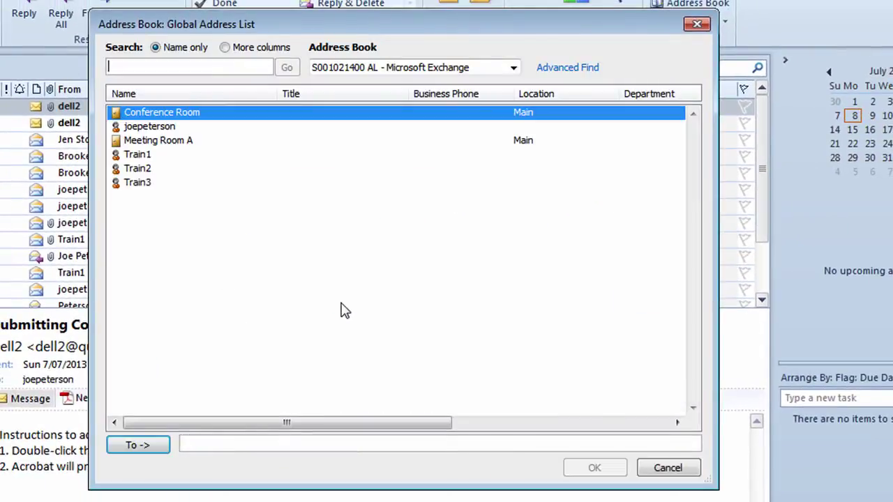
double_click(136, 156)
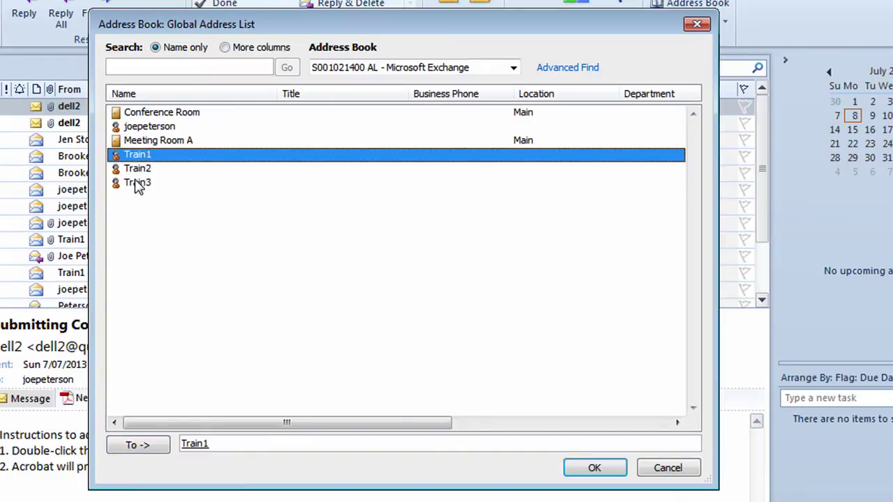
double_click(138, 184)
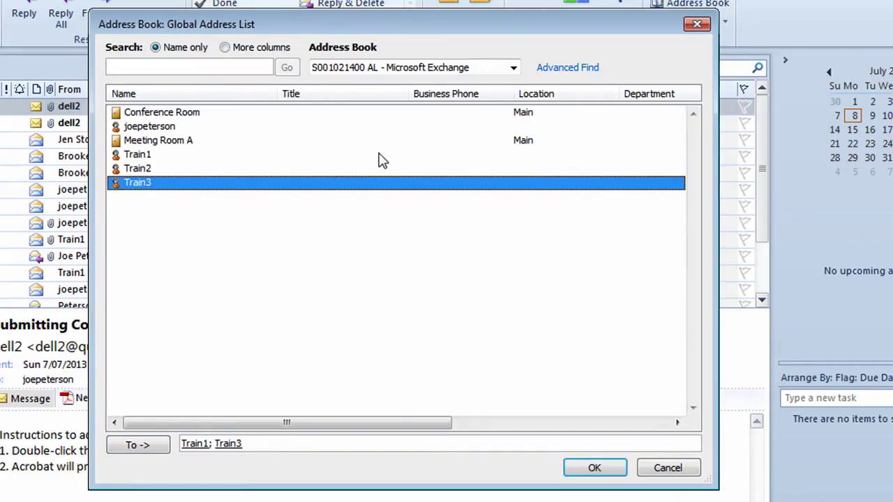
left_click(514, 67)
left_click(349, 95)
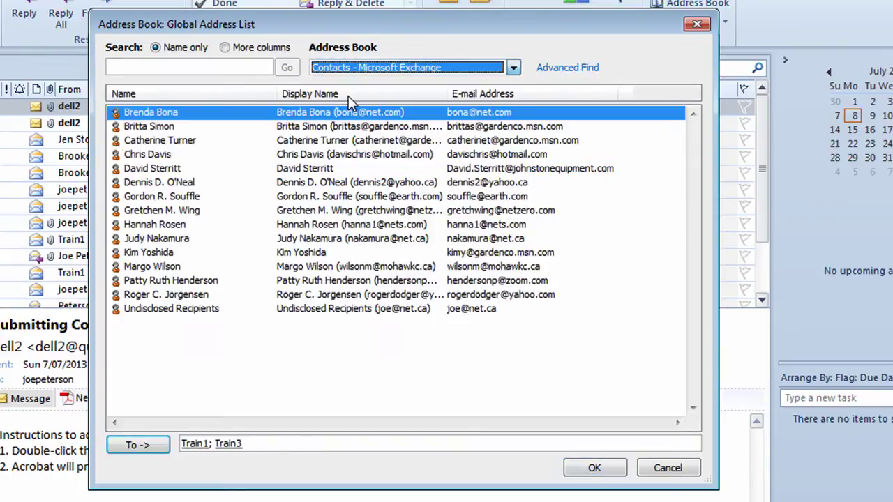
double_click(159, 154)
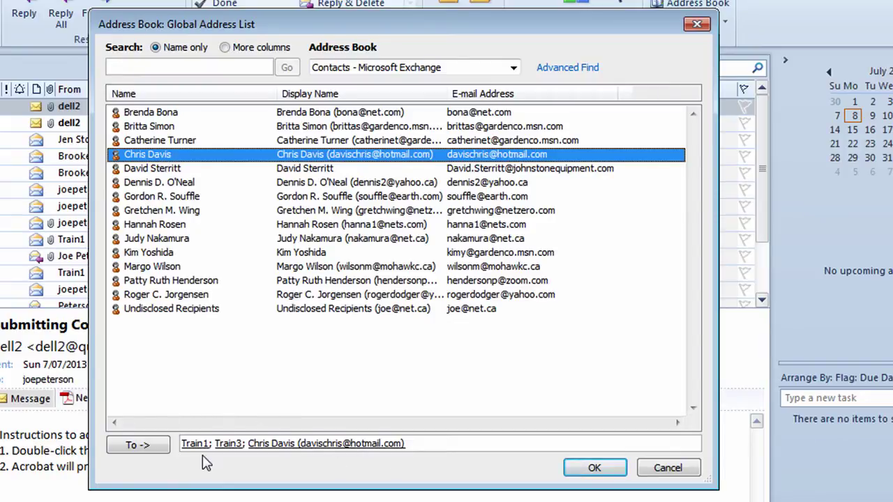
left_click(594, 470)
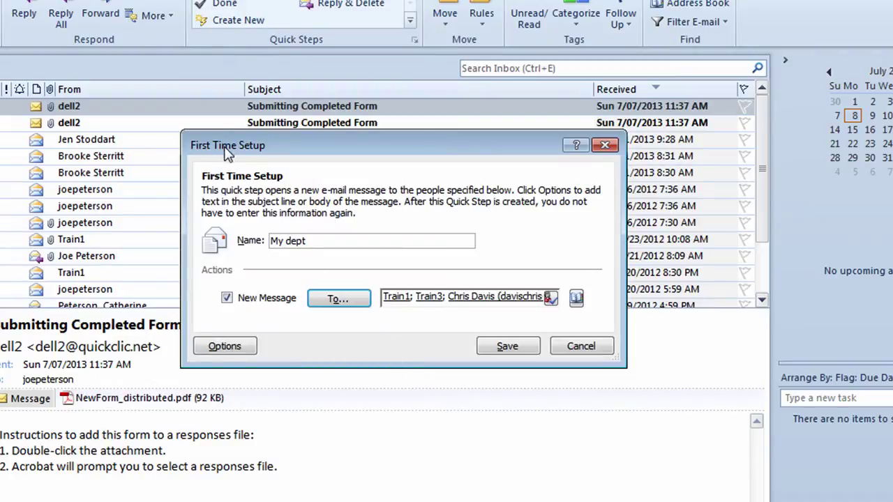
Step: Save the "My dept" quick step and run it to start a message to the team
left_click(506, 348)
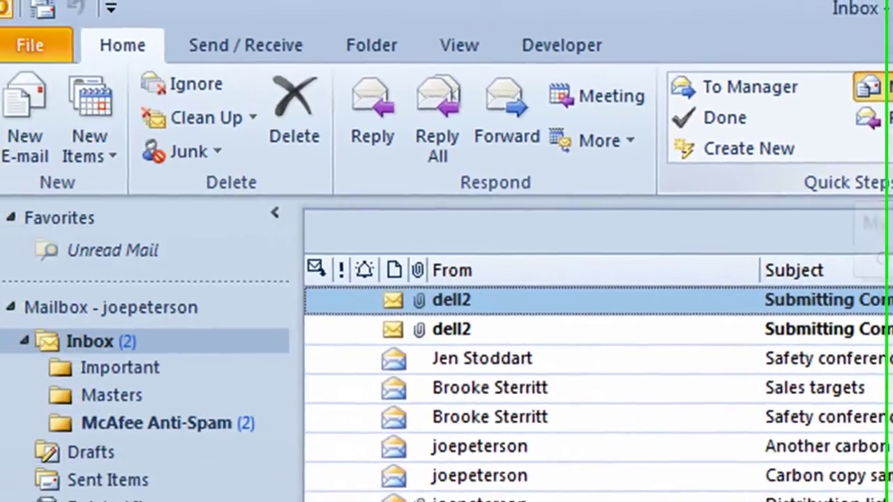
left_click(450, 69)
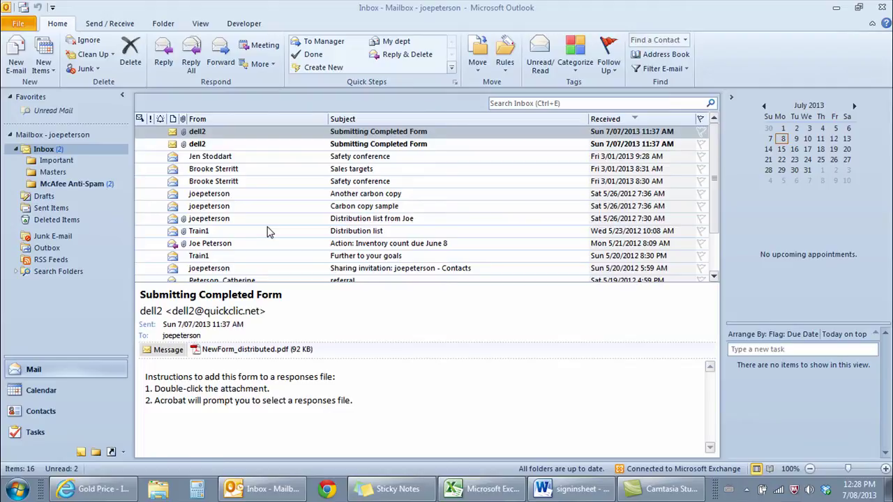
Step: Answer the "Another carbon copy" message with "Thanks" using the Reply & Delete quick step and send it
left_click(342, 195)
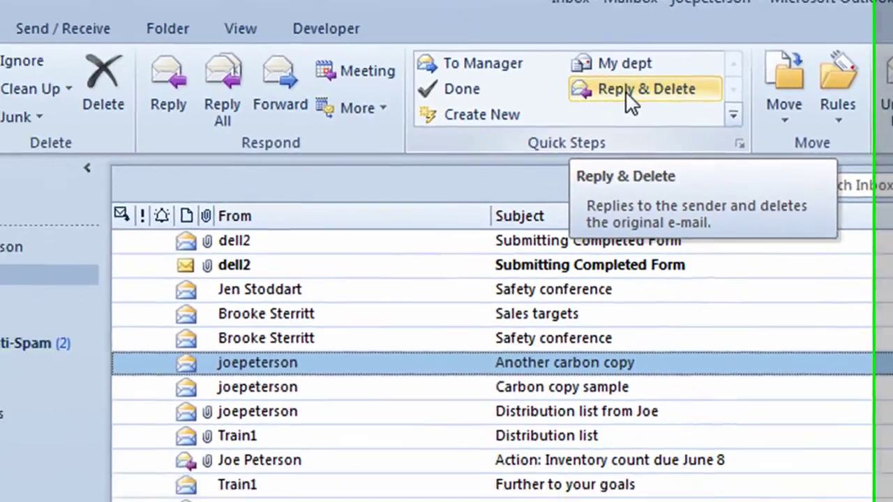
left_click(539, 86)
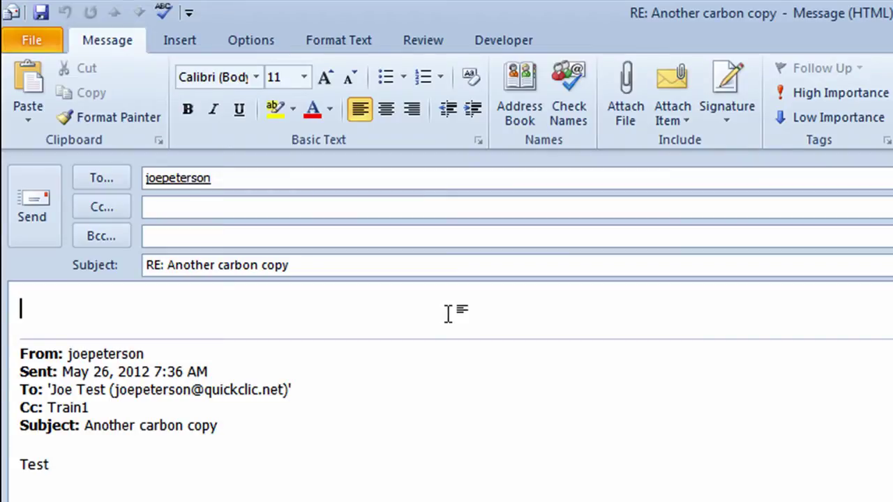
type("Thanks")
left_click(24, 196)
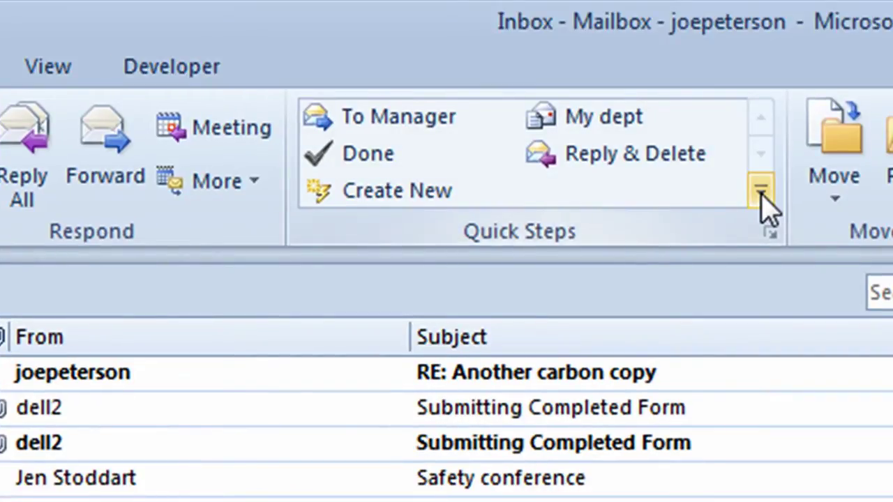
Step: Create a new Move to Folder quick step and name it "Important"
left_click(762, 194)
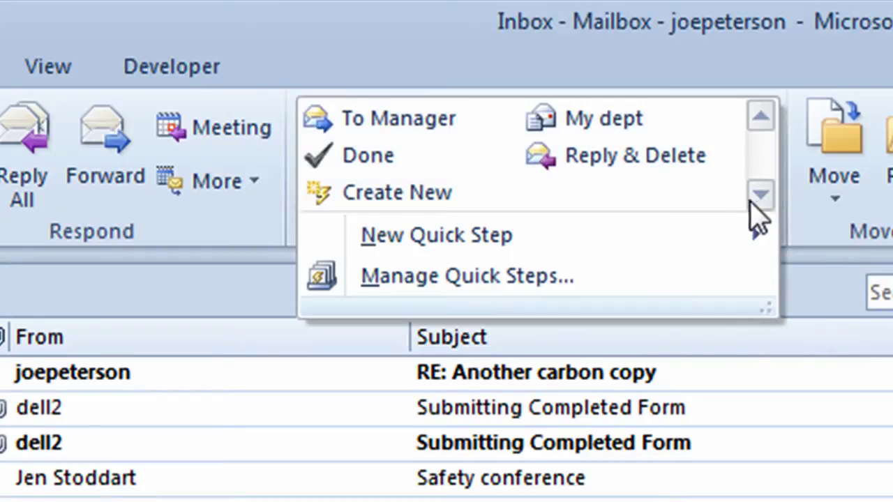
mouse_move(656, 257)
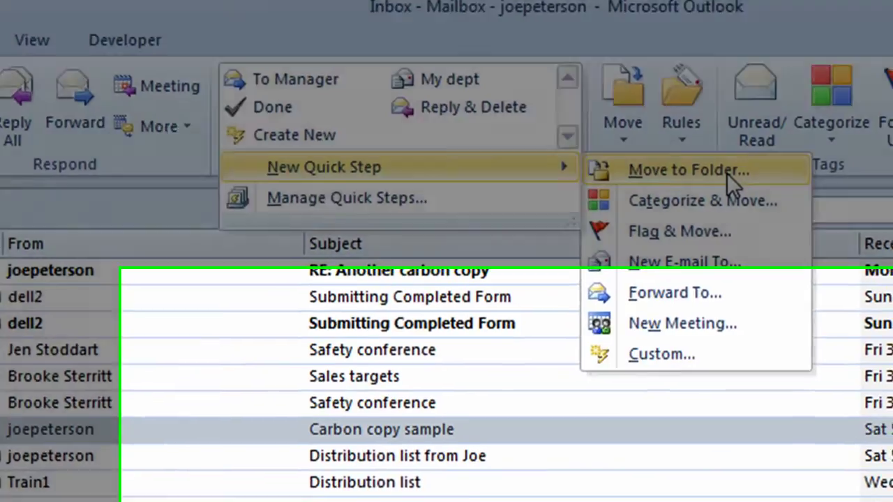
left_click(731, 183)
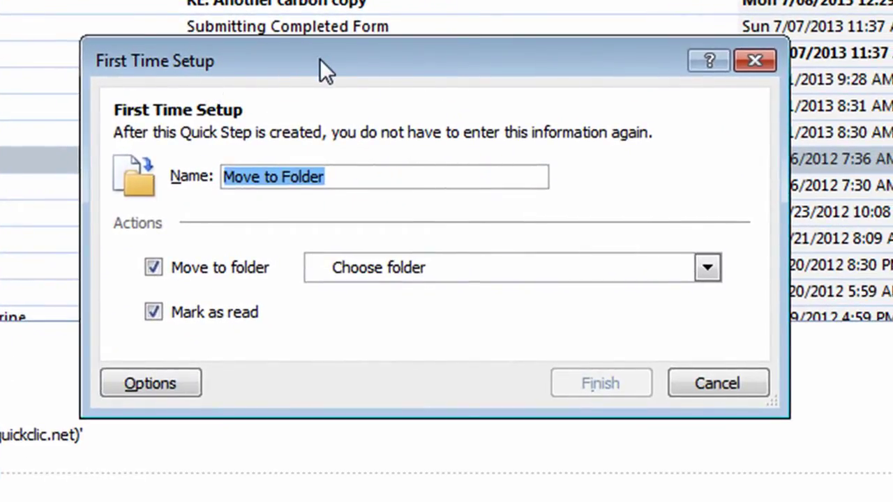
type("Import")
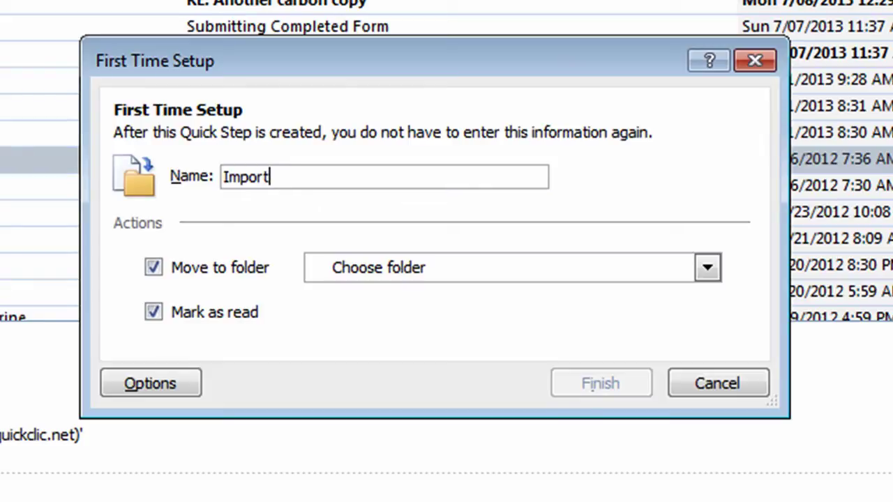
type("nat")
key("BackSpace")
key("BackSpace")
key("BackSpace")
type("ant")
Step: Set the quick step to move messages to the Important folder without marking them as read, and finish it
left_click(709, 268)
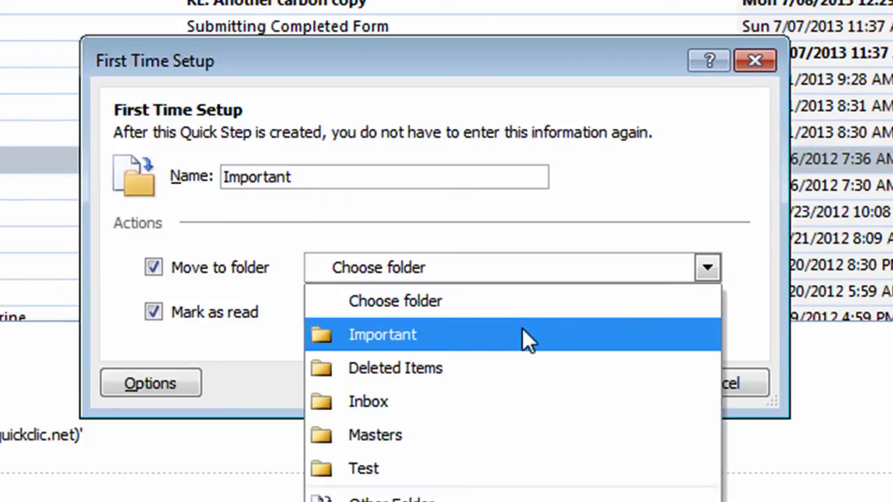
left_click(423, 333)
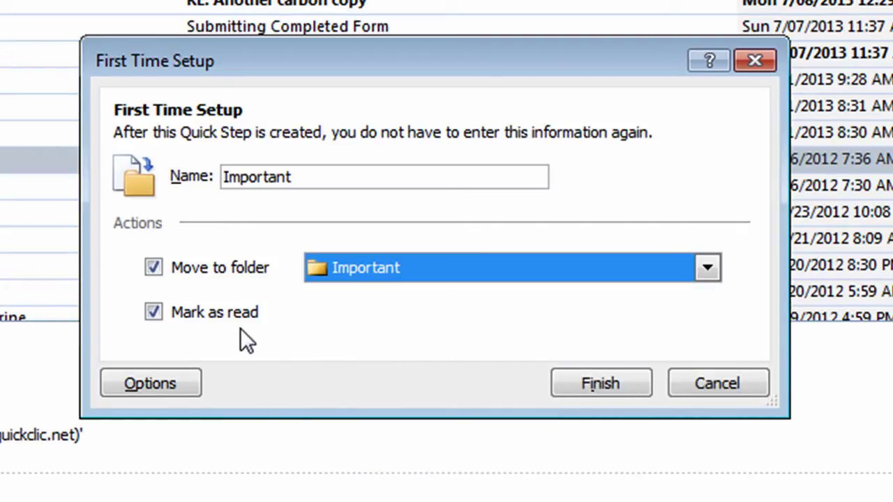
left_click(153, 313)
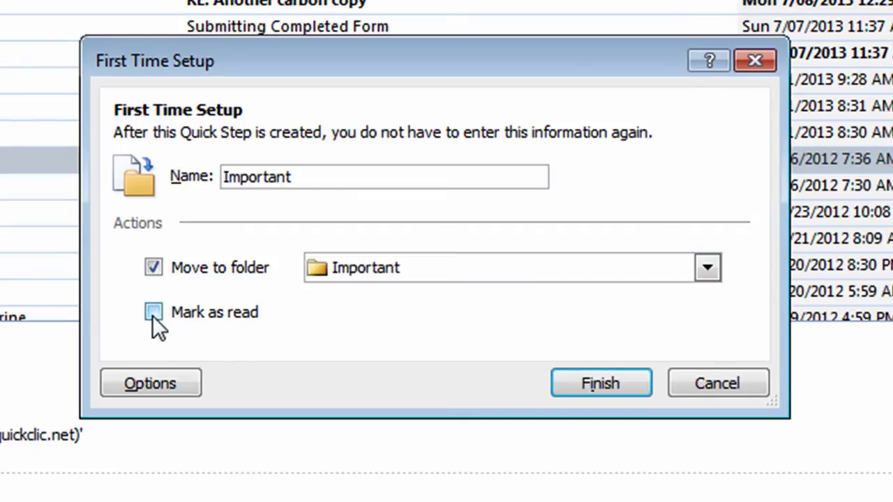
left_click(591, 385)
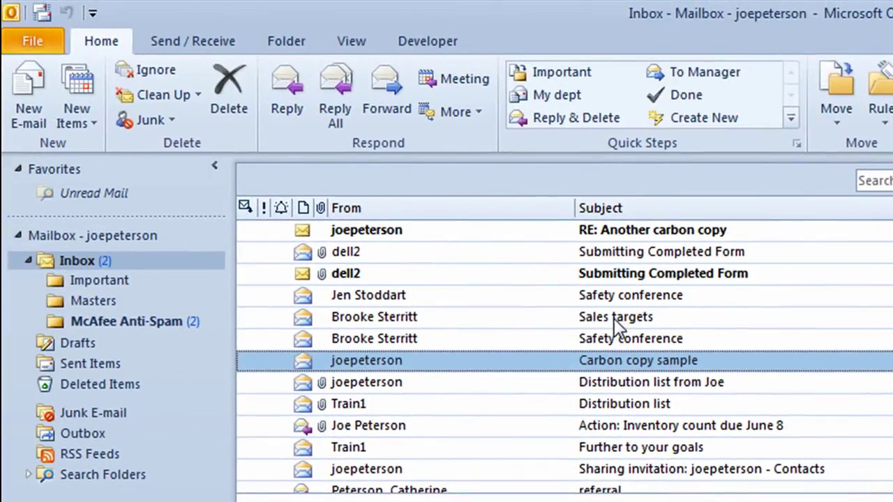
Step: File the "Sales targets" and "Further to your goals" messages with the Important quick step, then view the Important folder
left_click(615, 318)
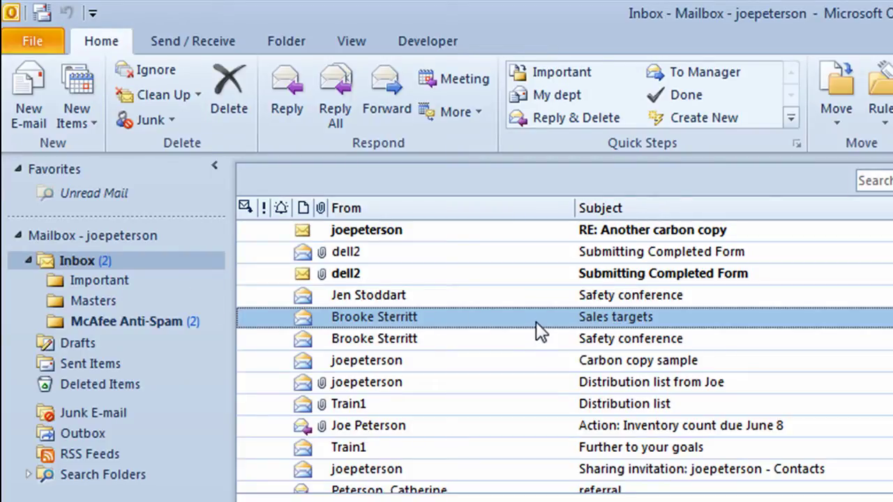
left_click(558, 72)
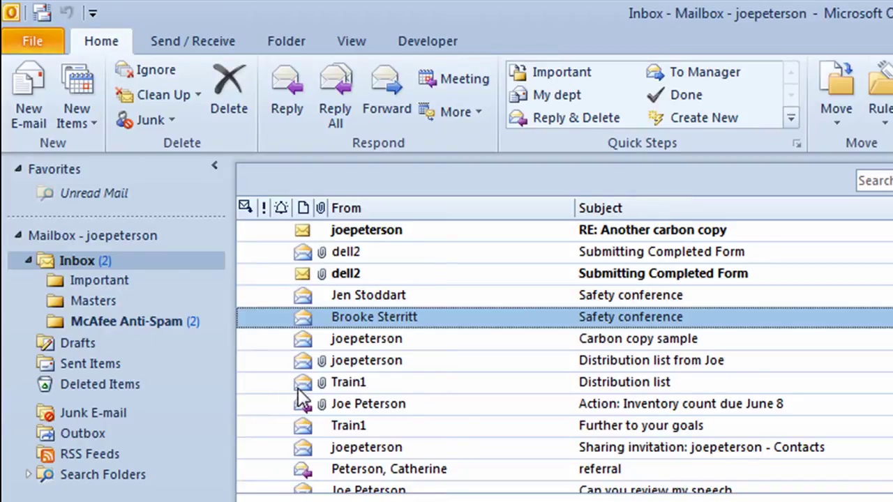
left_click(660, 431)
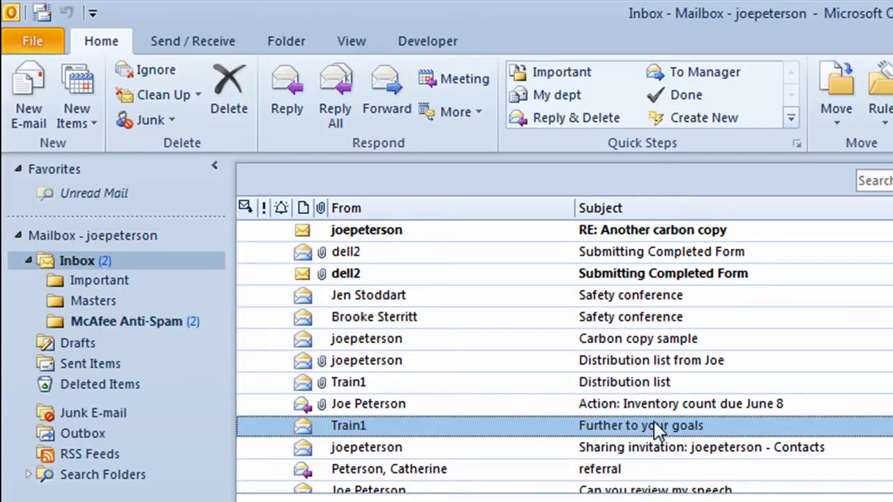
left_click(548, 70)
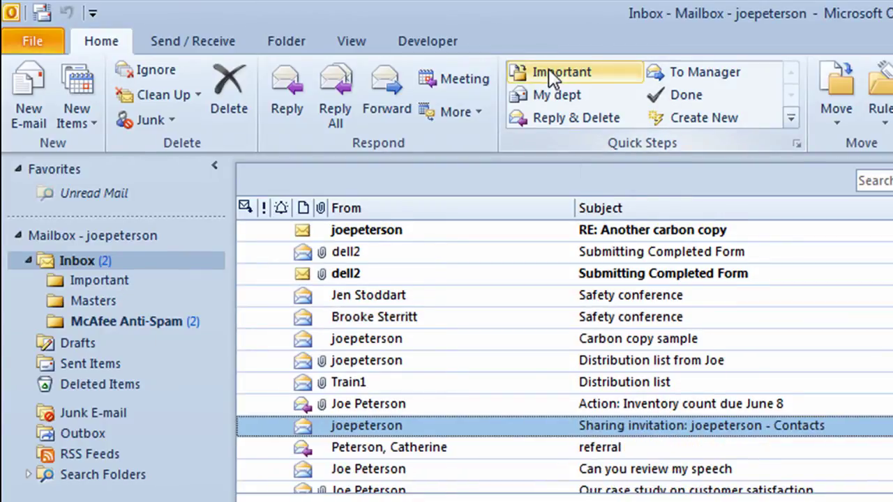
left_click(104, 279)
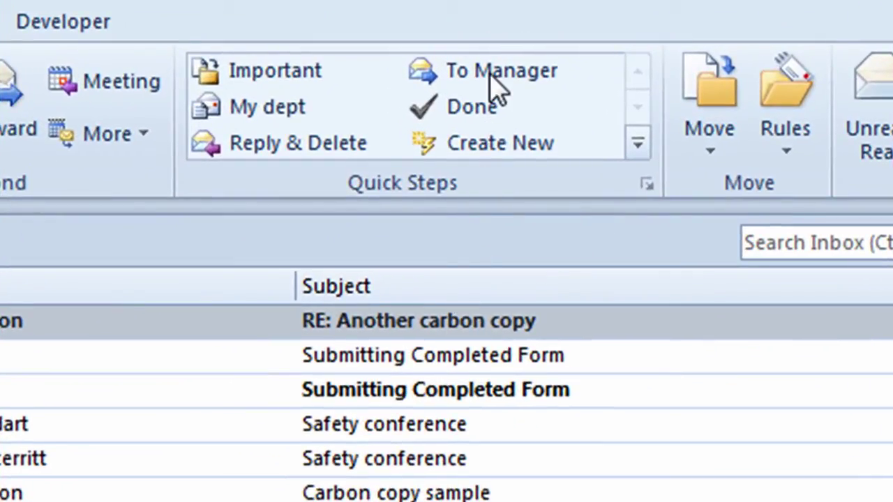
Step: Set up the To Manager quick step with its full editing options and rename it with the manager's first name
left_click(490, 72)
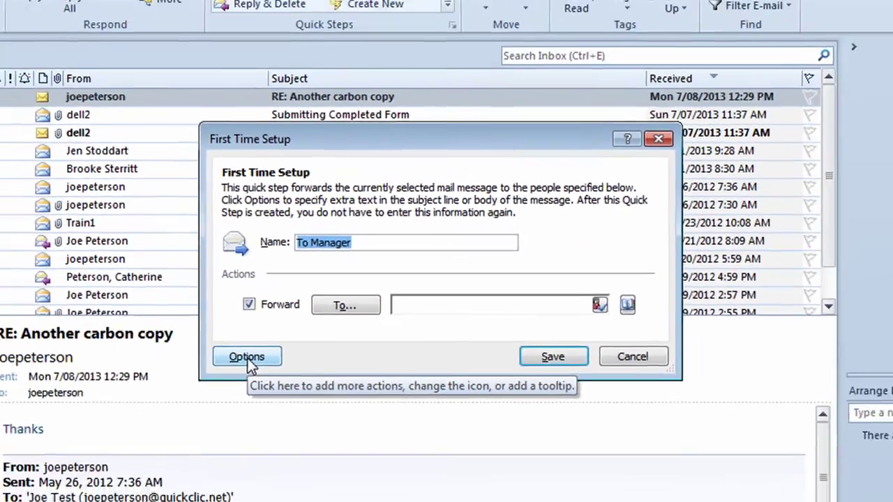
left_click(114, 427)
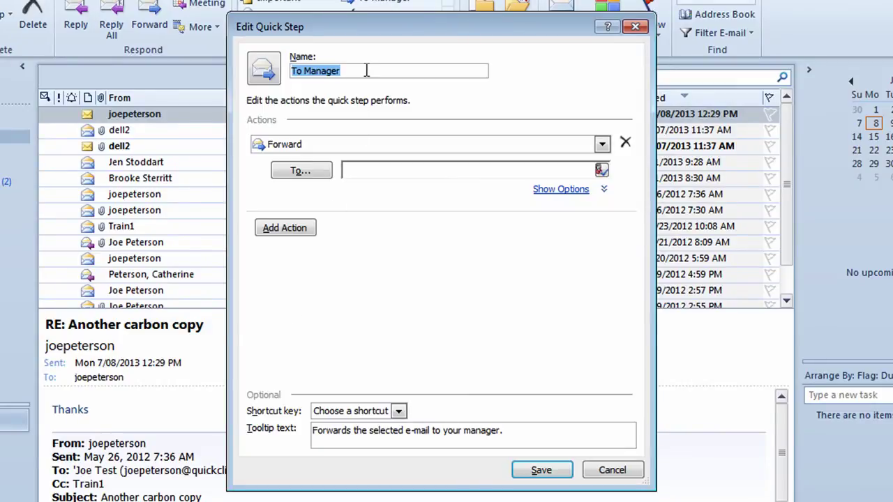
type("Bob")
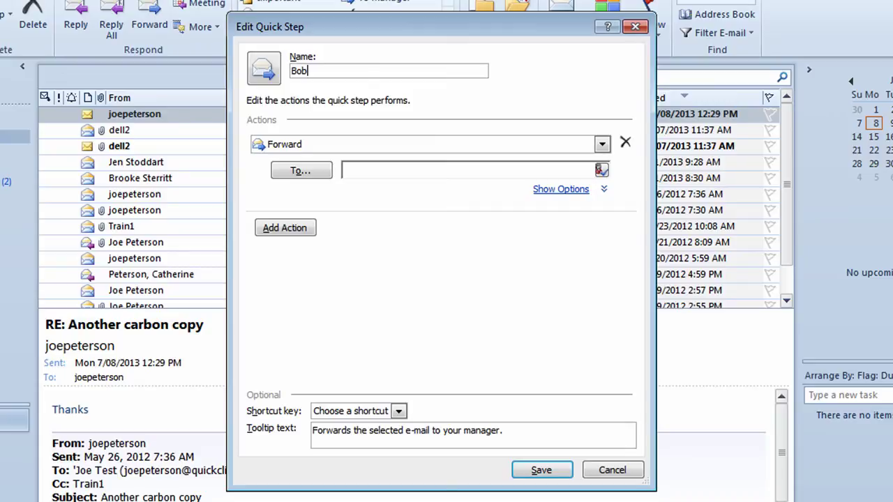
Step: Set Train1 from the address book as the recipient of the quick step's Forward action
left_click(301, 172)
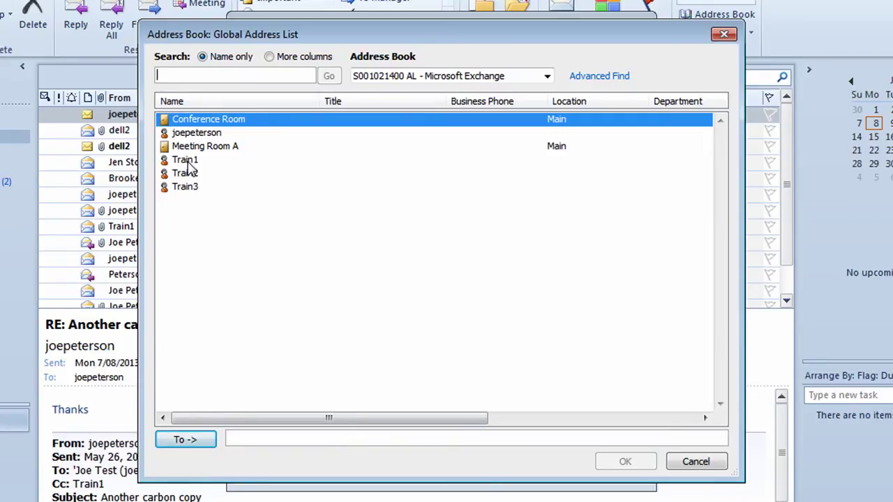
double_click(186, 160)
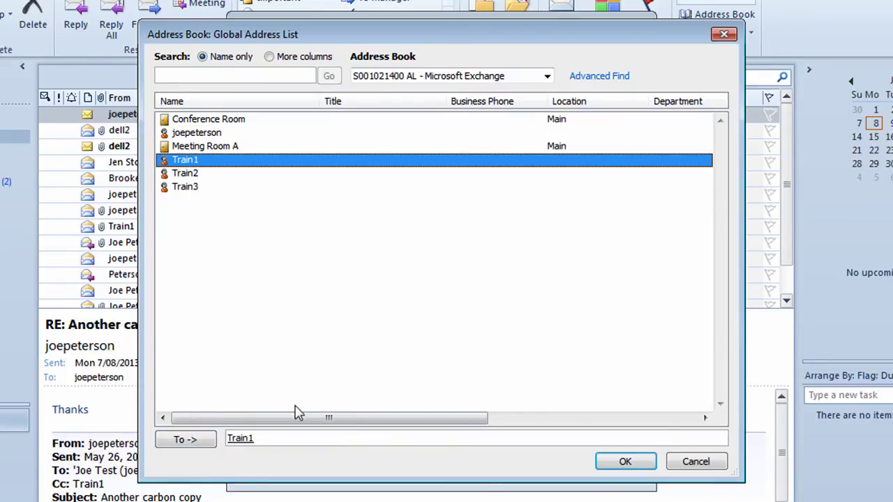
left_click(626, 465)
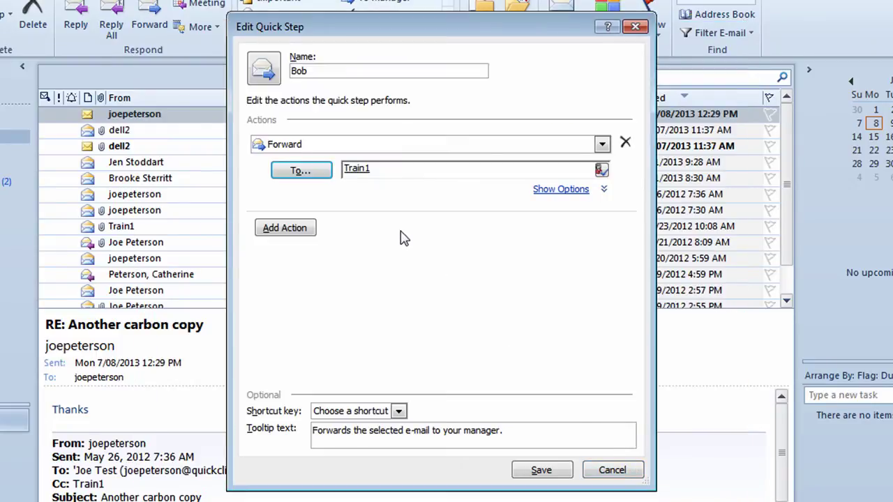
Step: Add a Delete message action after the quick step's Forward action and save the quick step
left_click(287, 233)
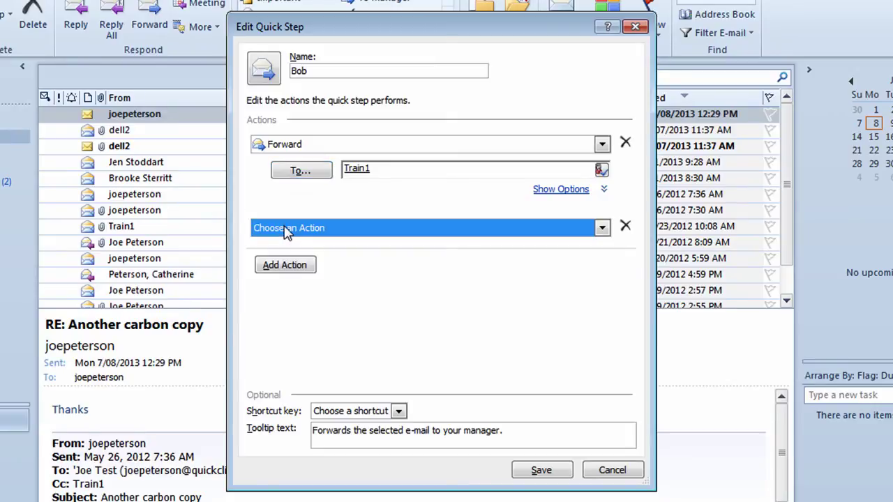
left_click(603, 230)
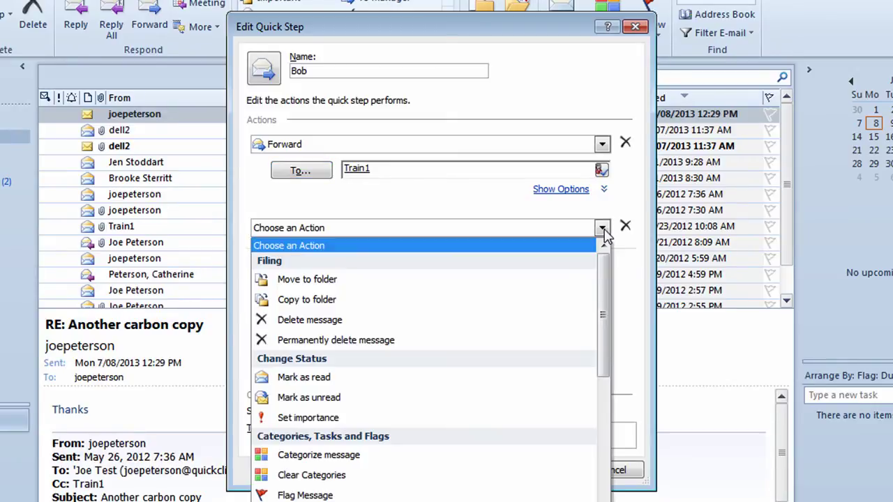
left_click(336, 323)
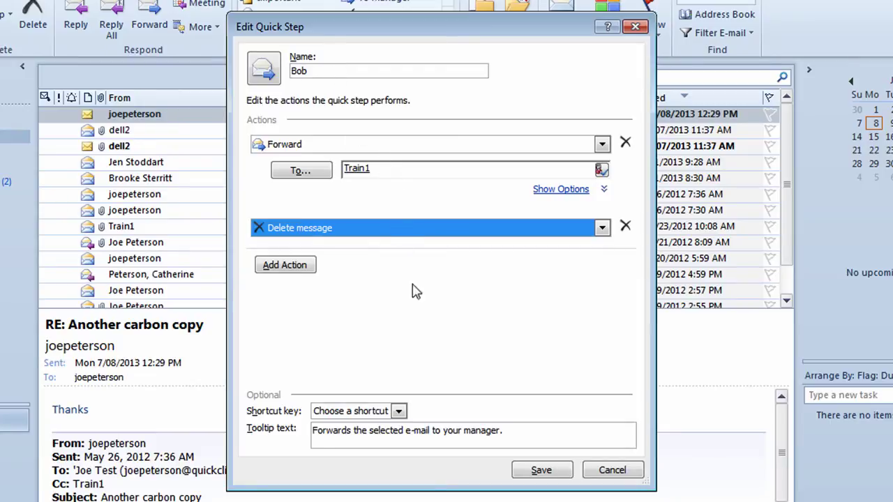
left_click(541, 471)
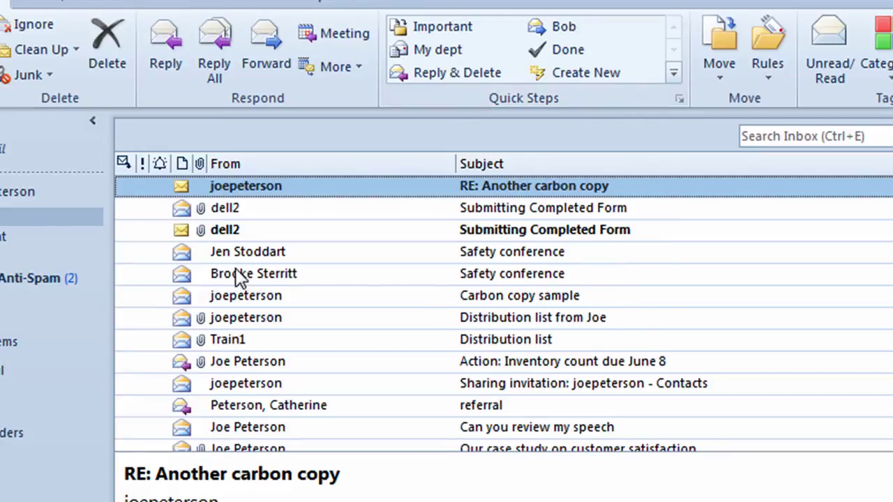
Step: Forward the second "Safety conference" message with the manager's quick step, adding the note "FYI", and send it
left_click(256, 275)
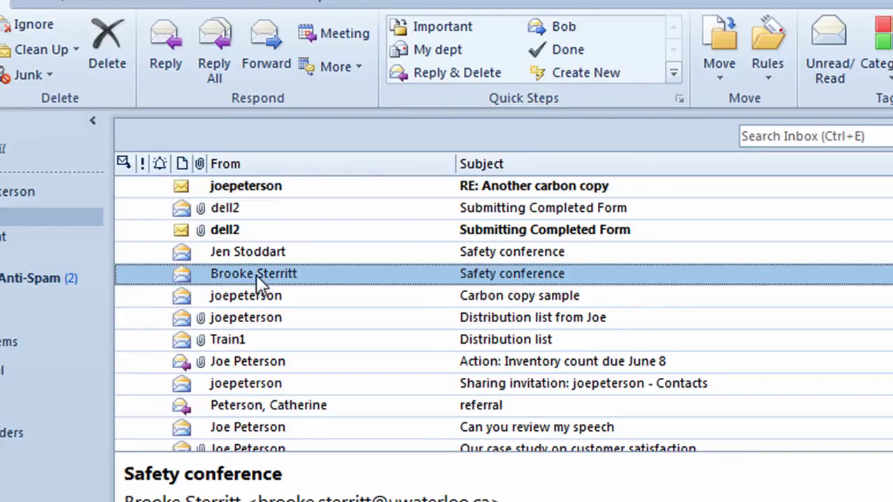
left_click(565, 28)
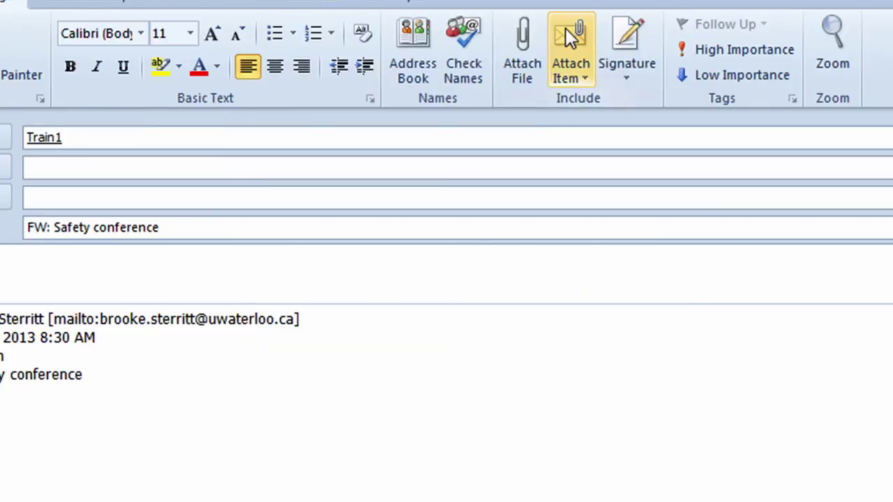
type("FYI")
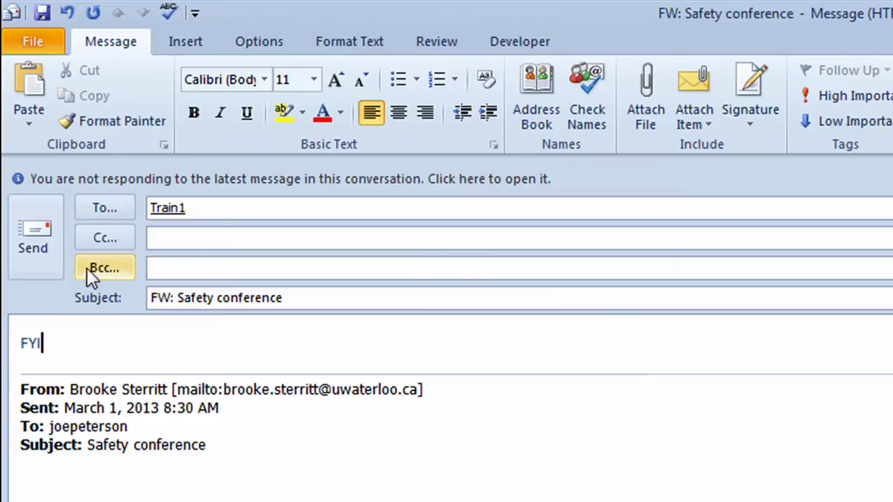
left_click(31, 227)
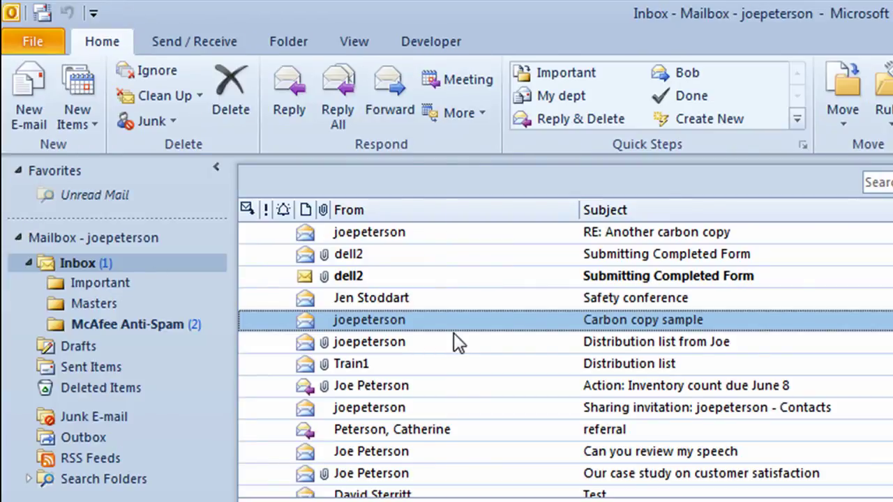